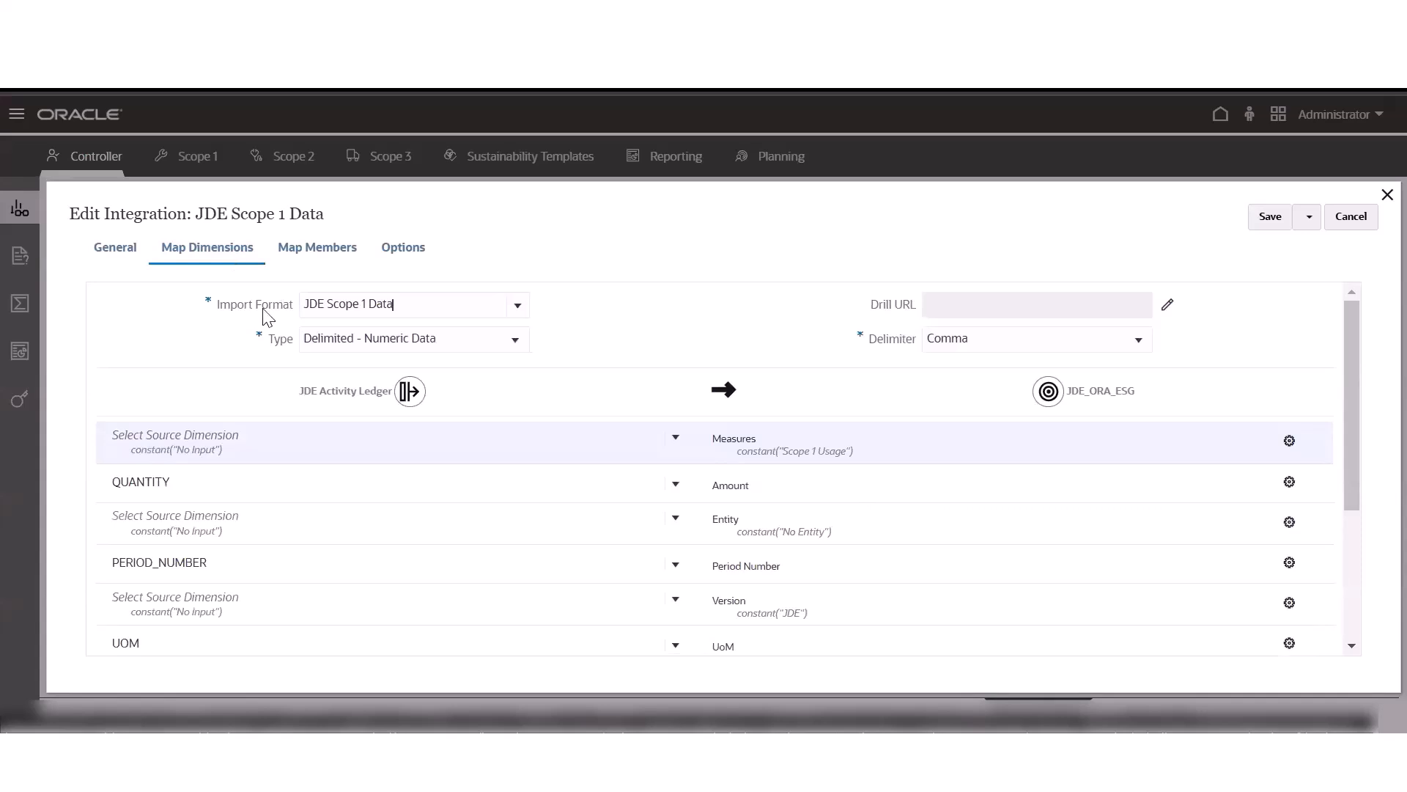
- Review the source-to-target dimension mappings of the JDE Scope 1 Data integration, from Measures through Location
scroll(381, 499, "down", 2)
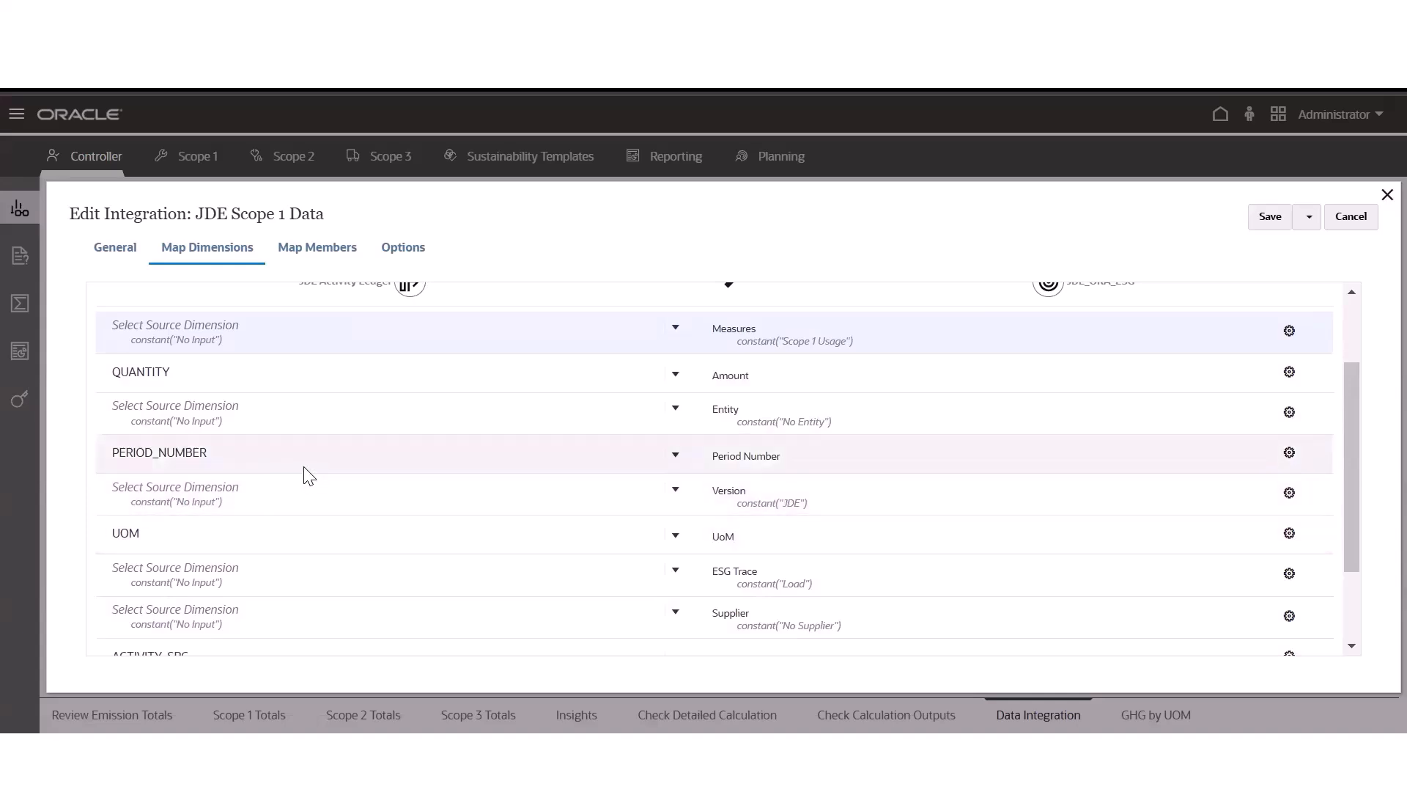
scroll(308, 475, "down", 2)
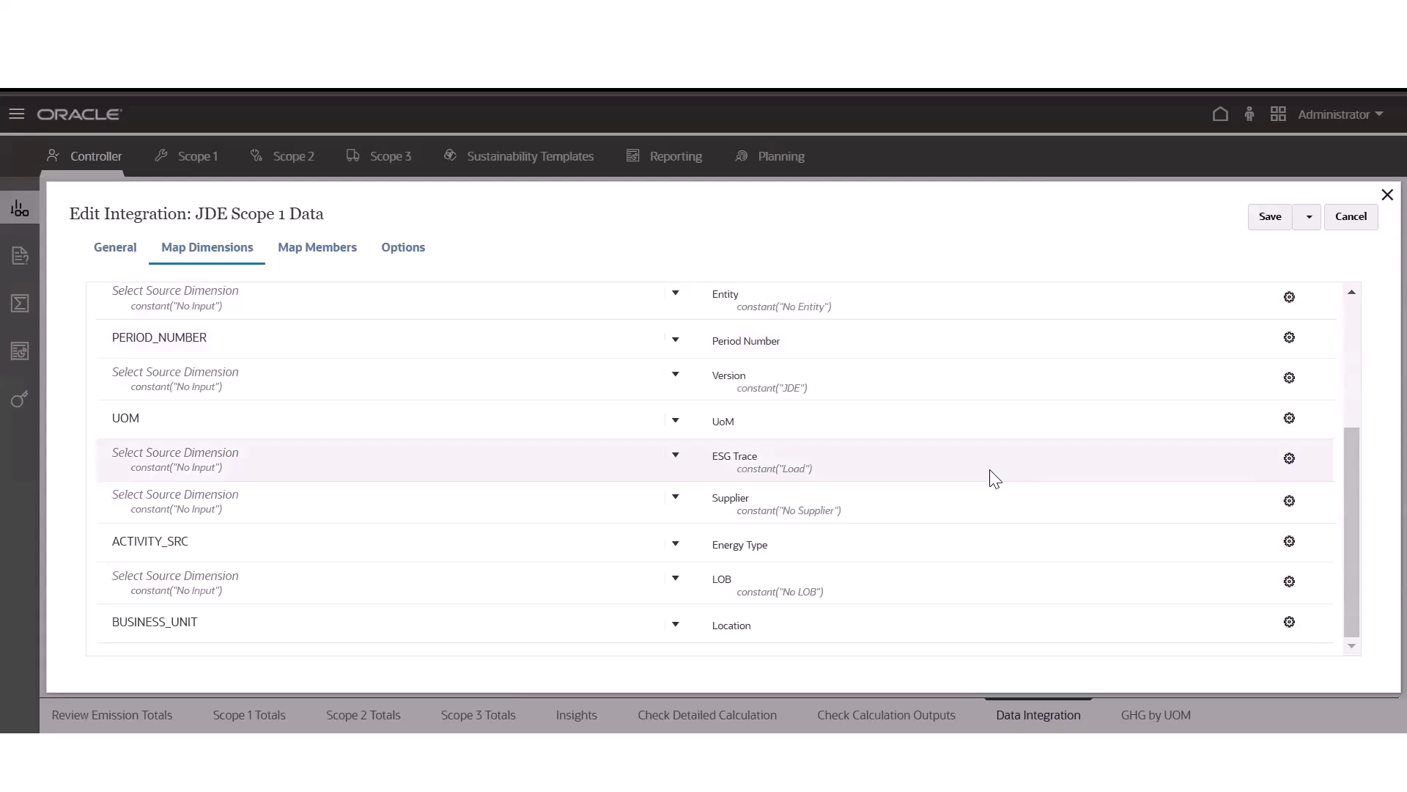
scroll(692, 440, "up", 5)
- Show the member mappings for the UoM dimension of JDE Scope 1 Data, and close the integration without saving
left_click(334, 260)
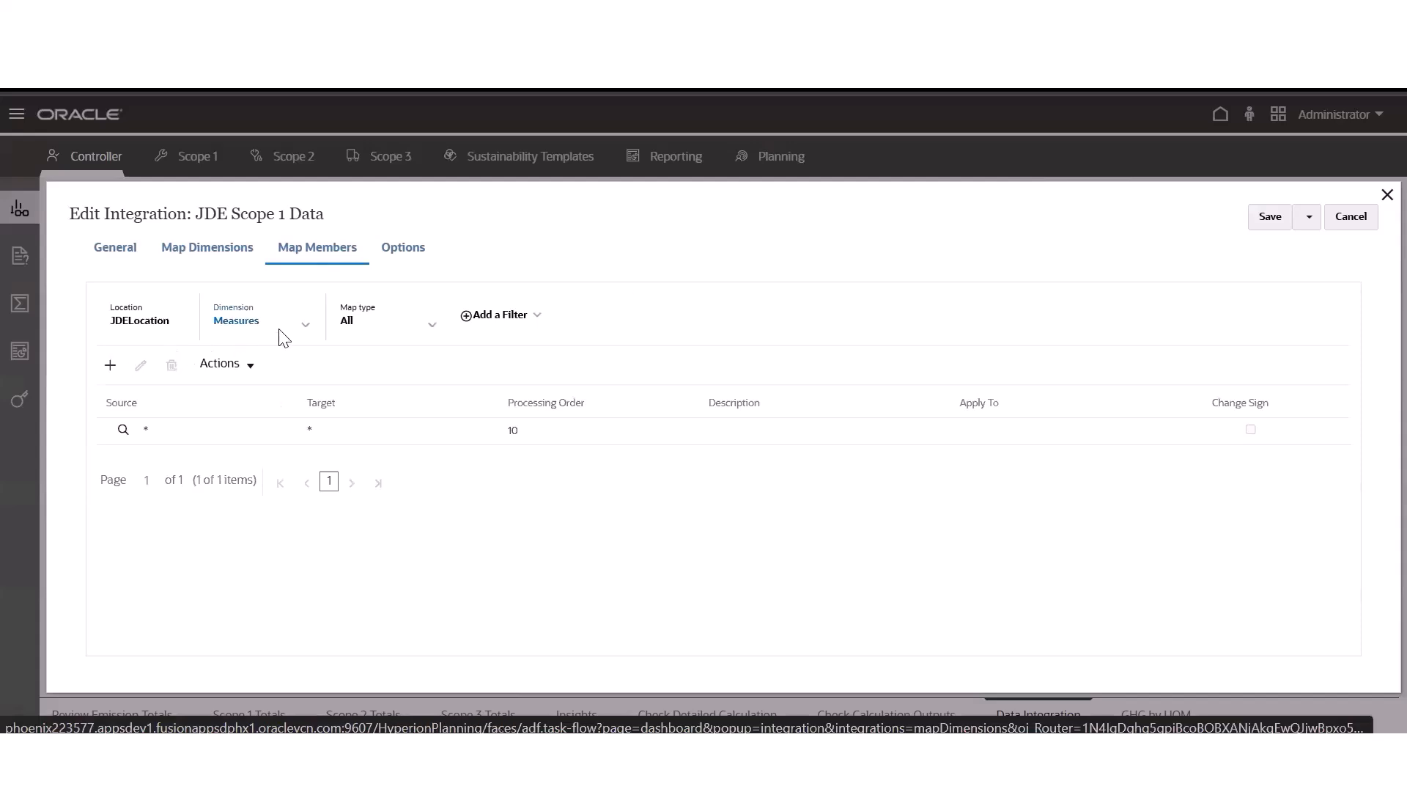
left_click(297, 324)
scroll(312, 432, "down", 2)
left_click(273, 484)
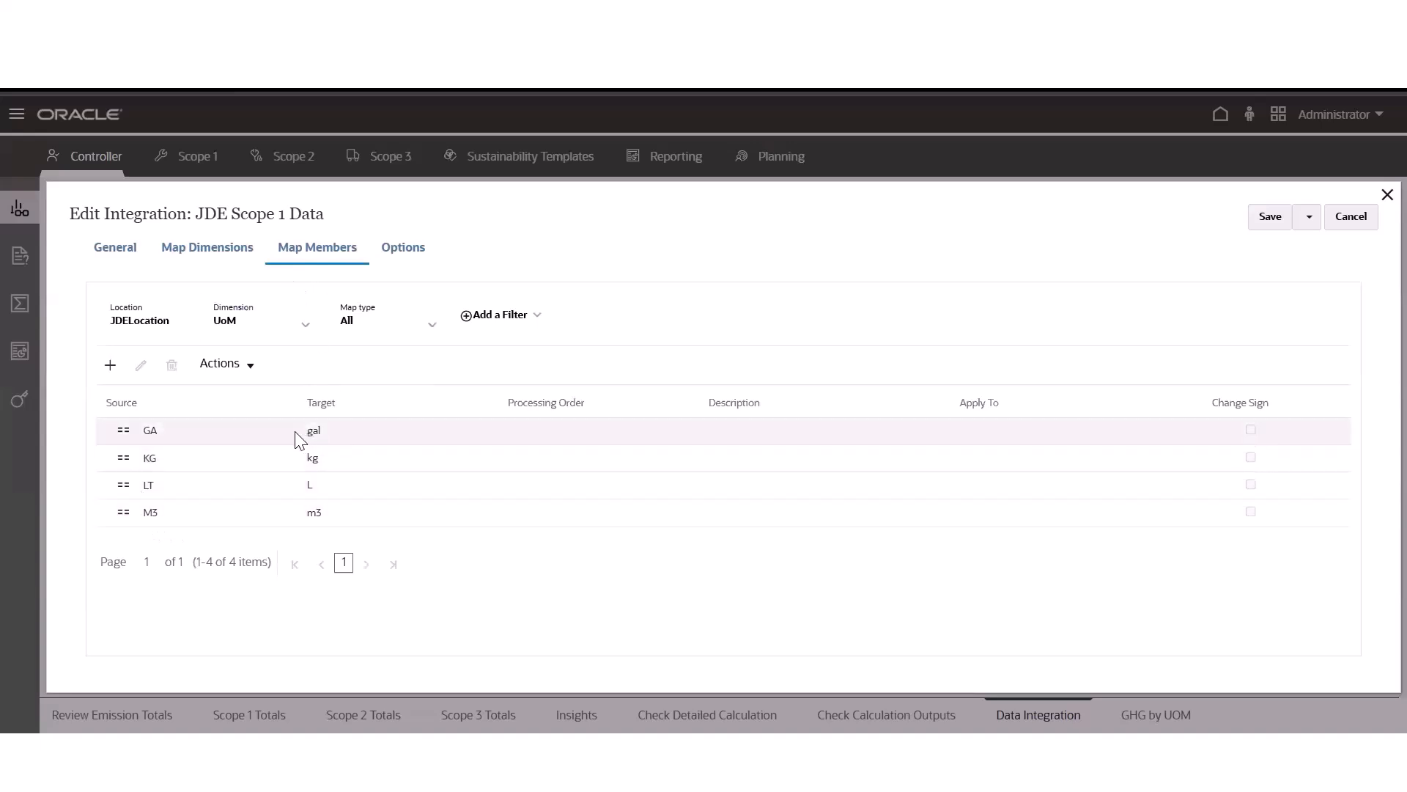
left_click(1382, 194)
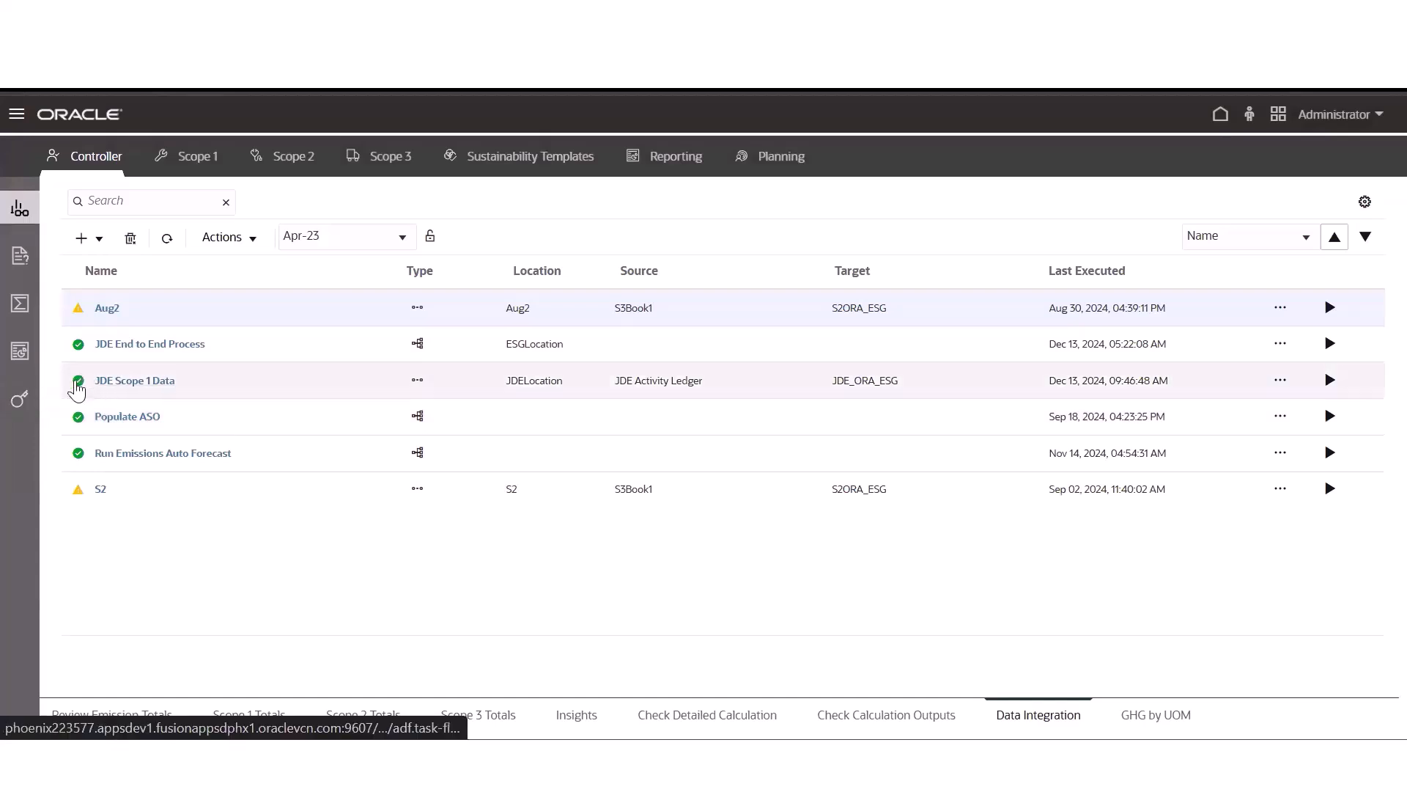
- Open the Workbench for the JDE Scope 1 Data integration and review all columns of the loaded rows, including the amounts
mouse_move(76, 383)
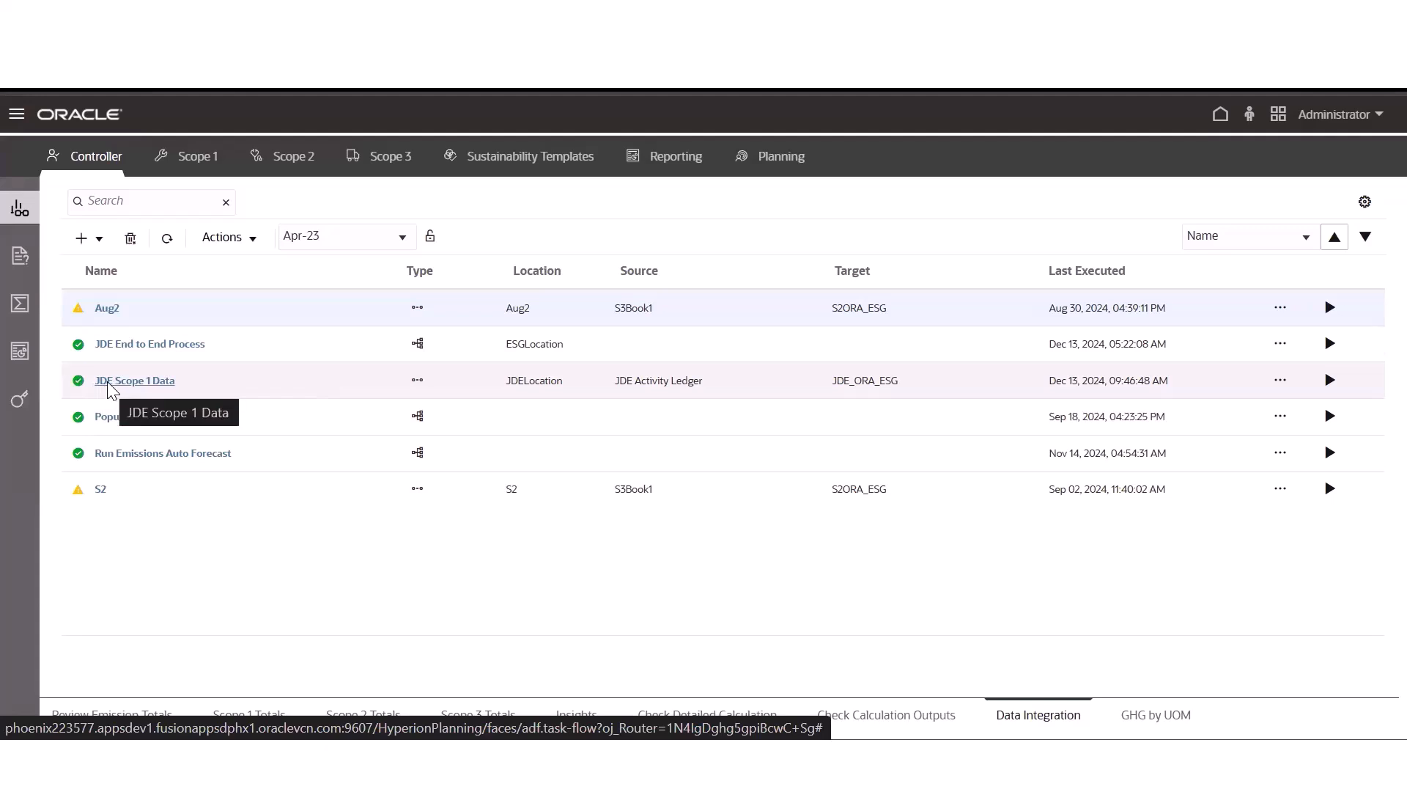
left_click(1280, 380)
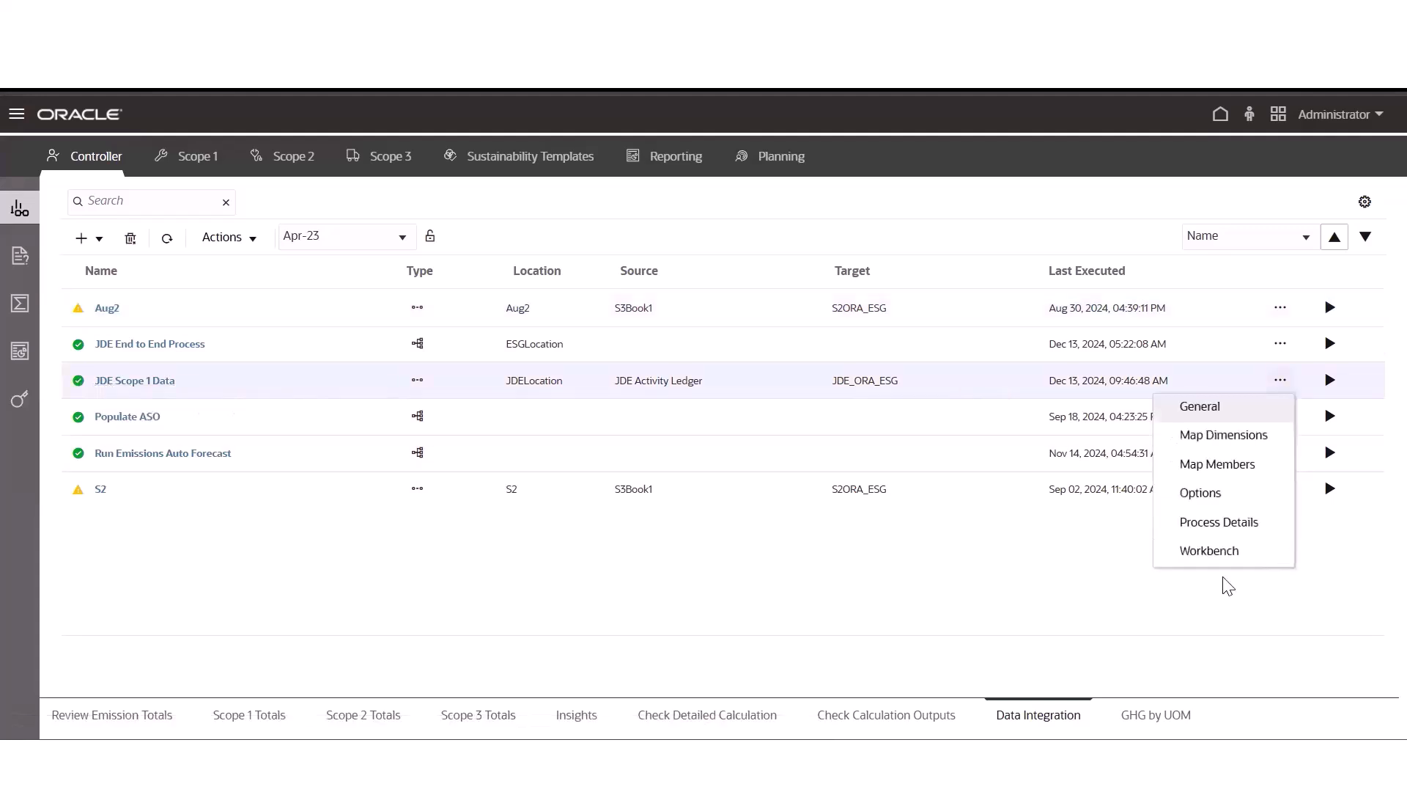
left_click(1209, 550)
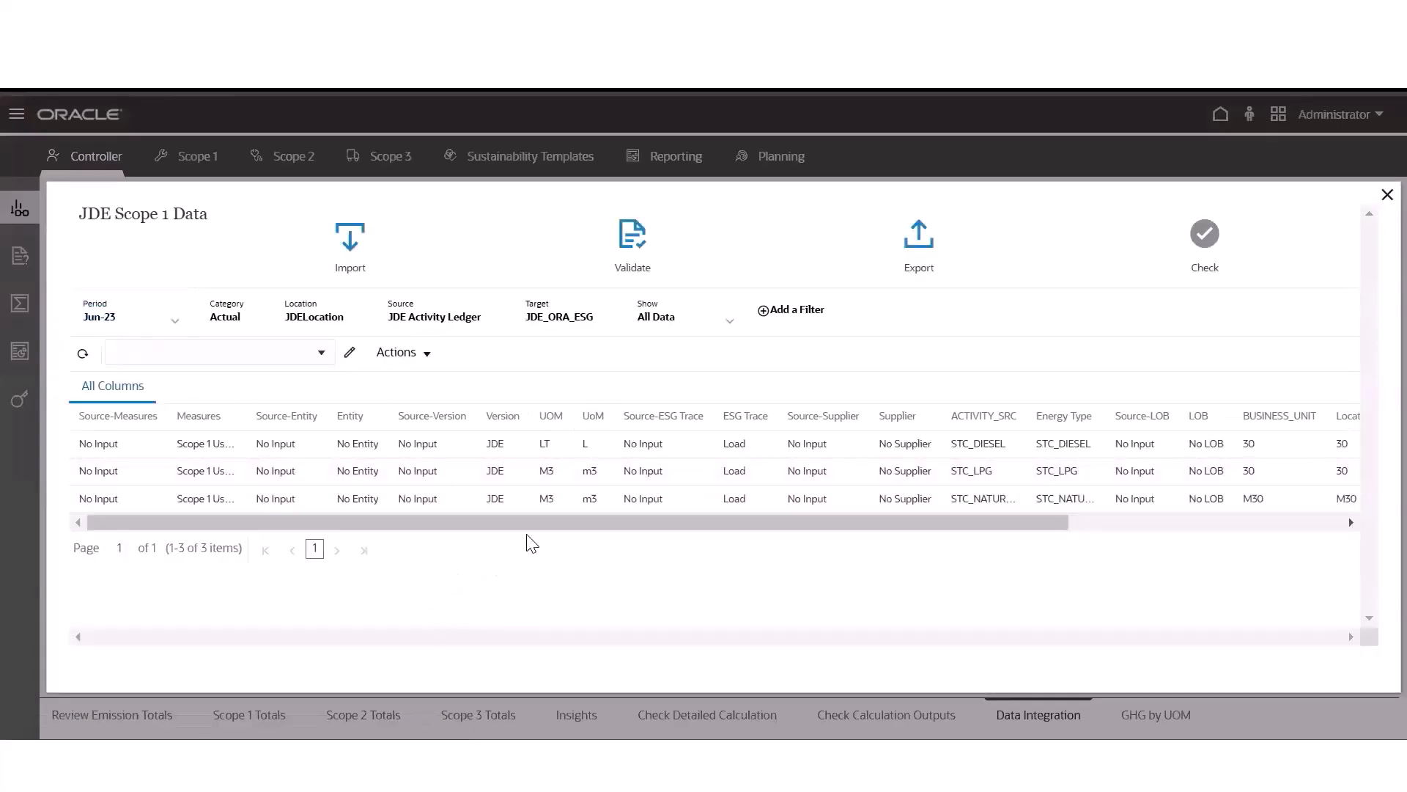
left_click_drag(529, 524, 923, 537)
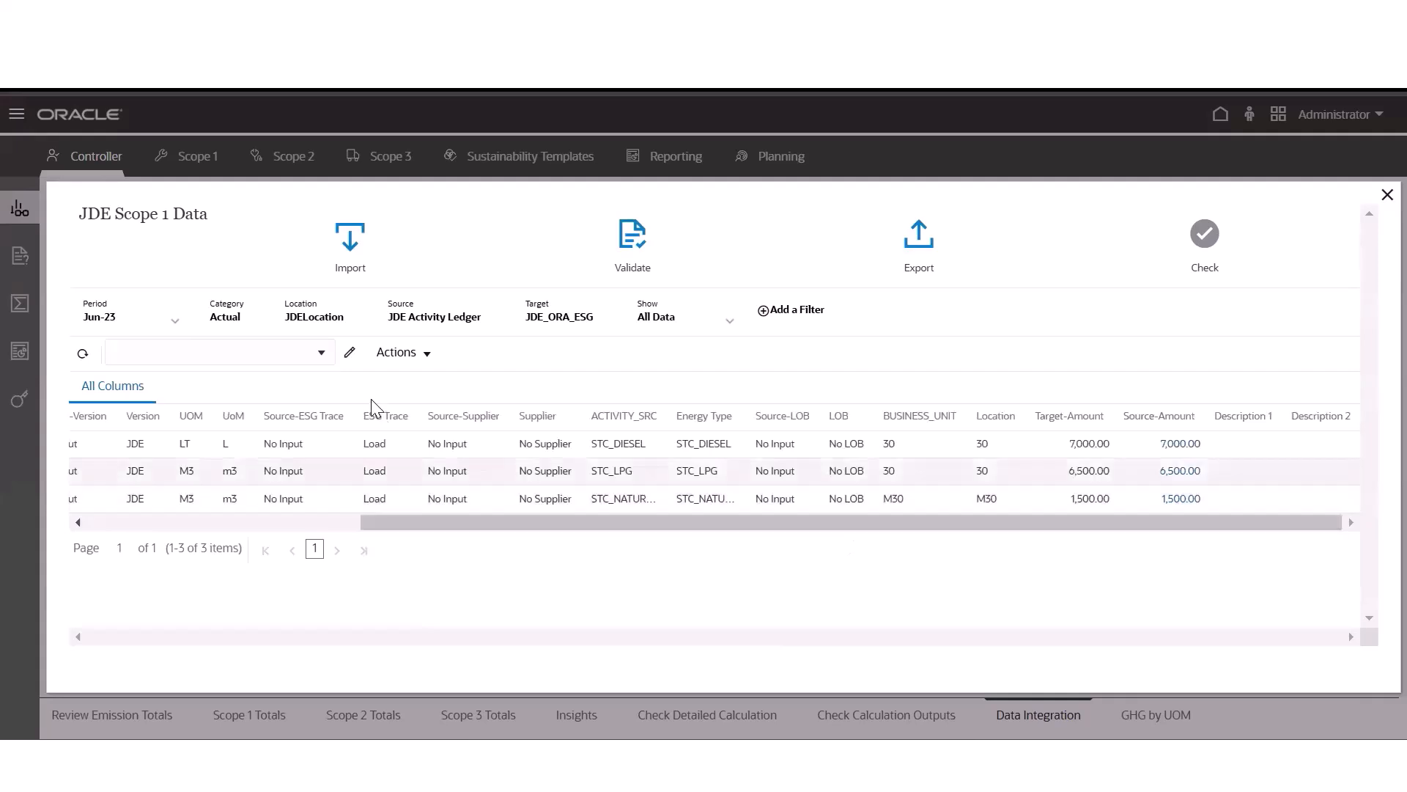
left_click_drag(780, 523, 514, 523)
- Switch the workbench period to Jul-23, inspect the loaded rows through the source amounts, and close the workbench
left_click(169, 330)
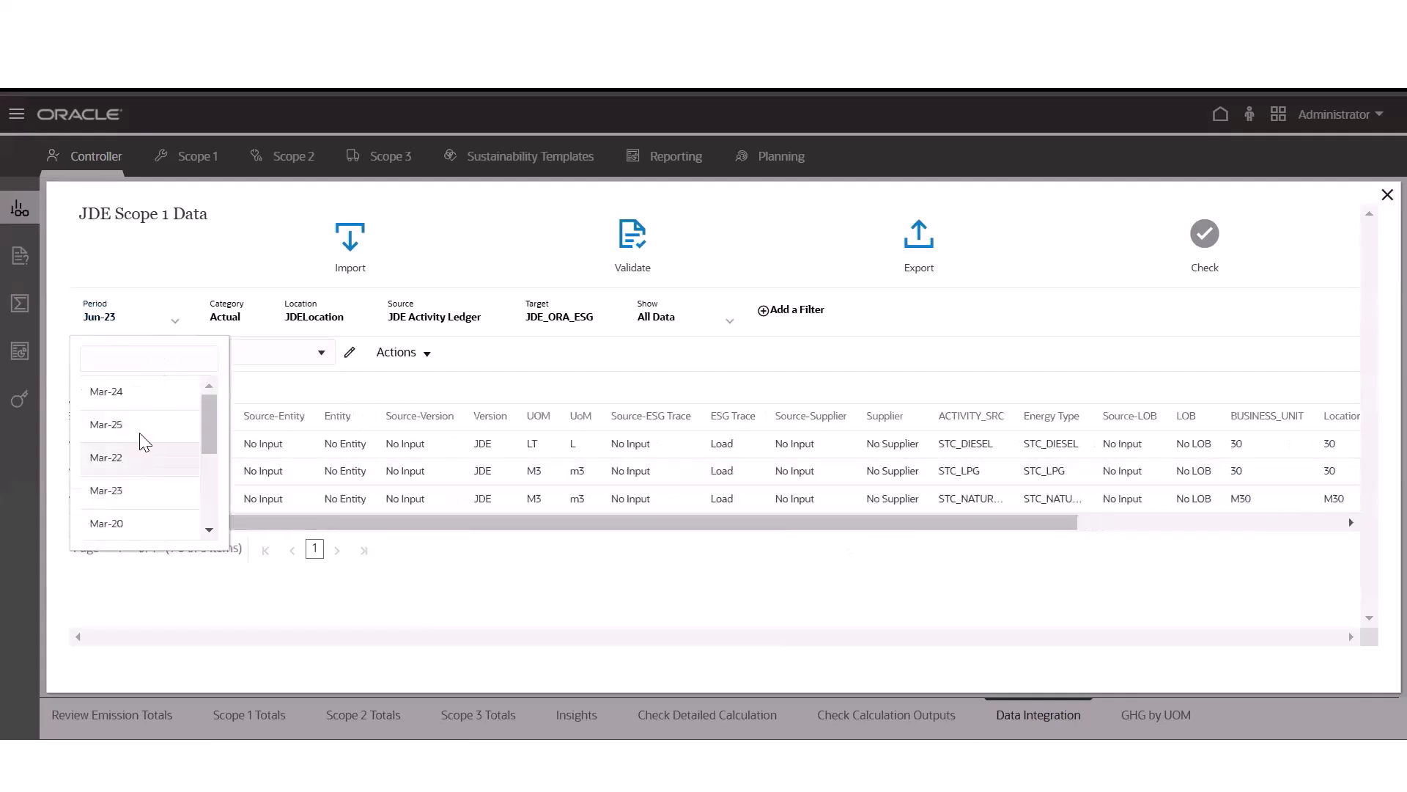
type("Jul-23")
left_click(110, 393)
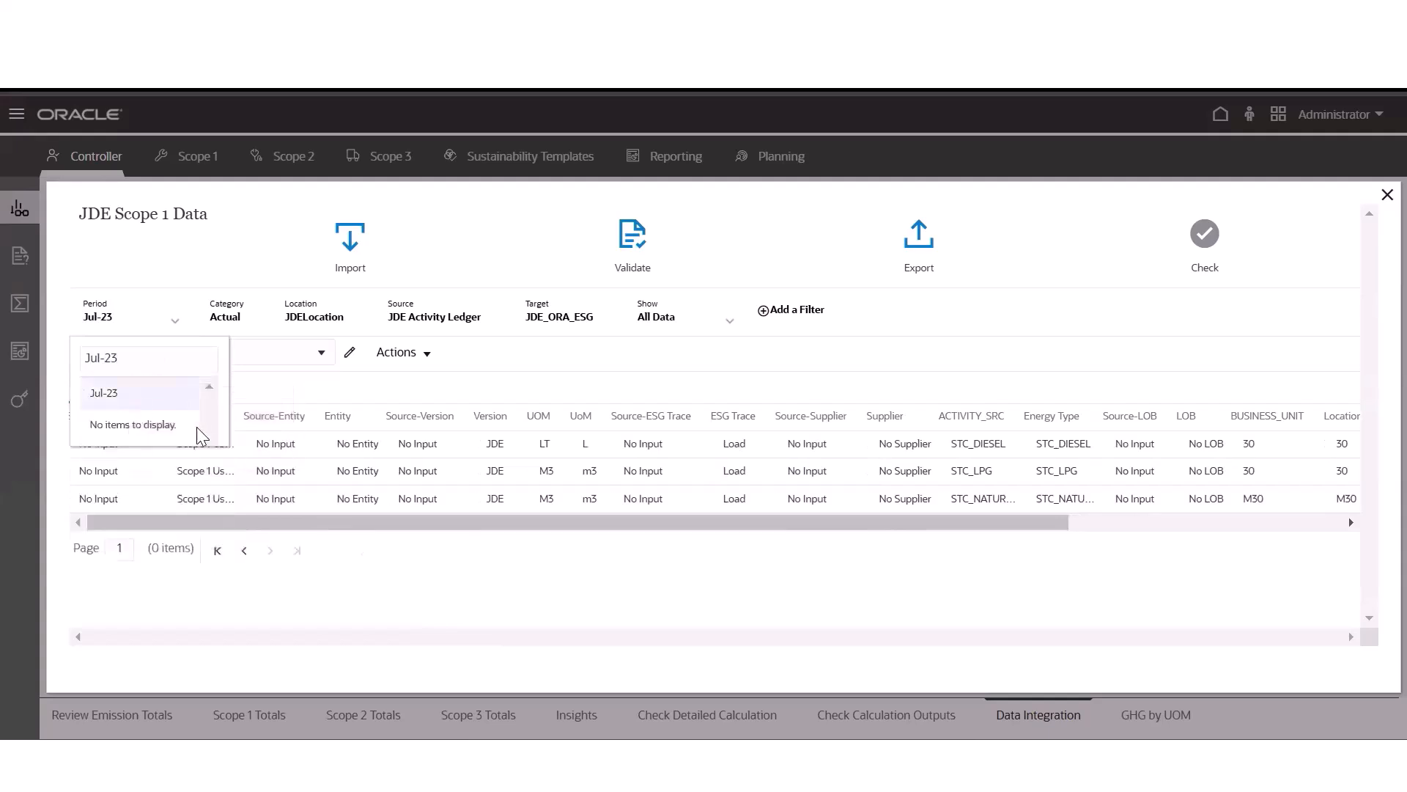
left_click_drag(892, 523, 994, 527)
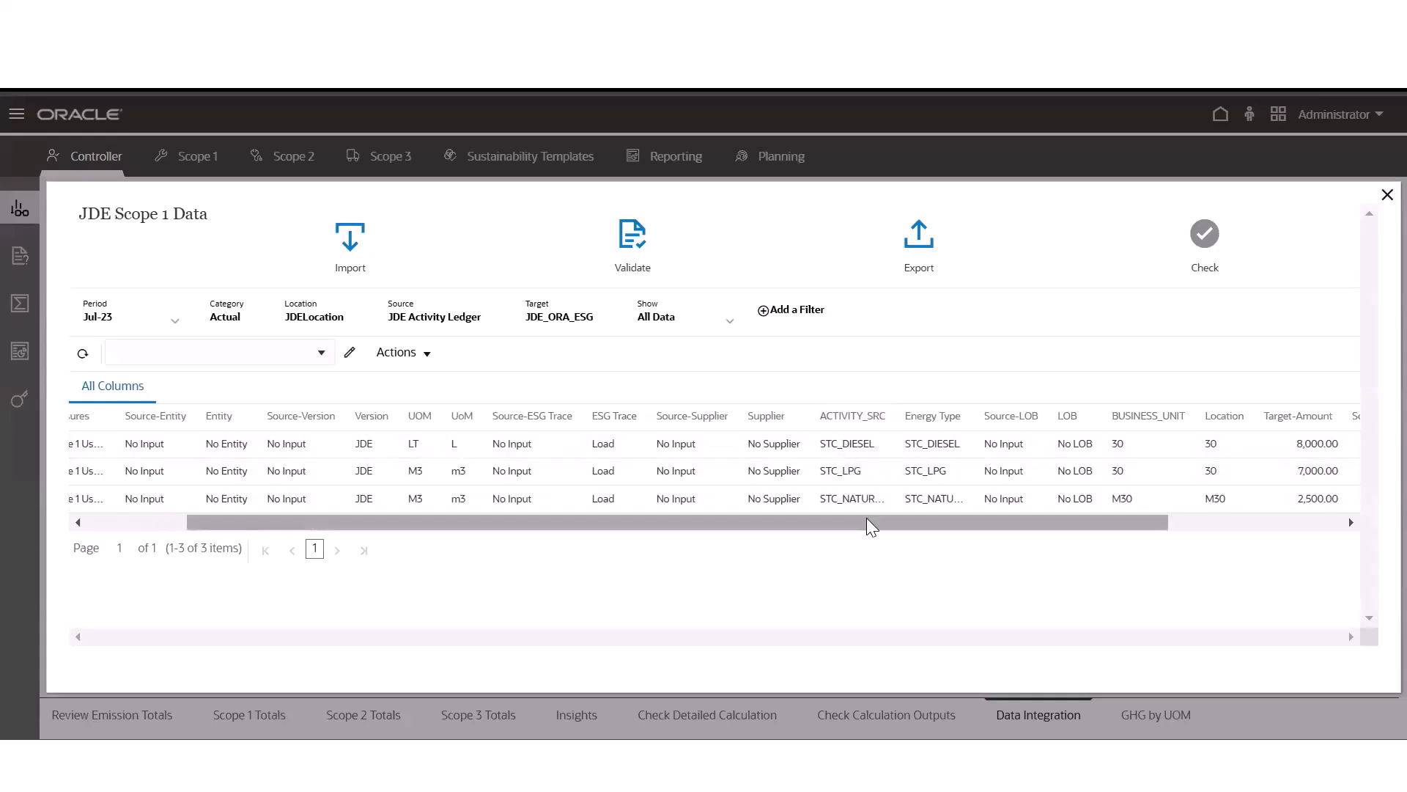
scroll(866, 518, "right", 2)
scroll(909, 525, "right", 3)
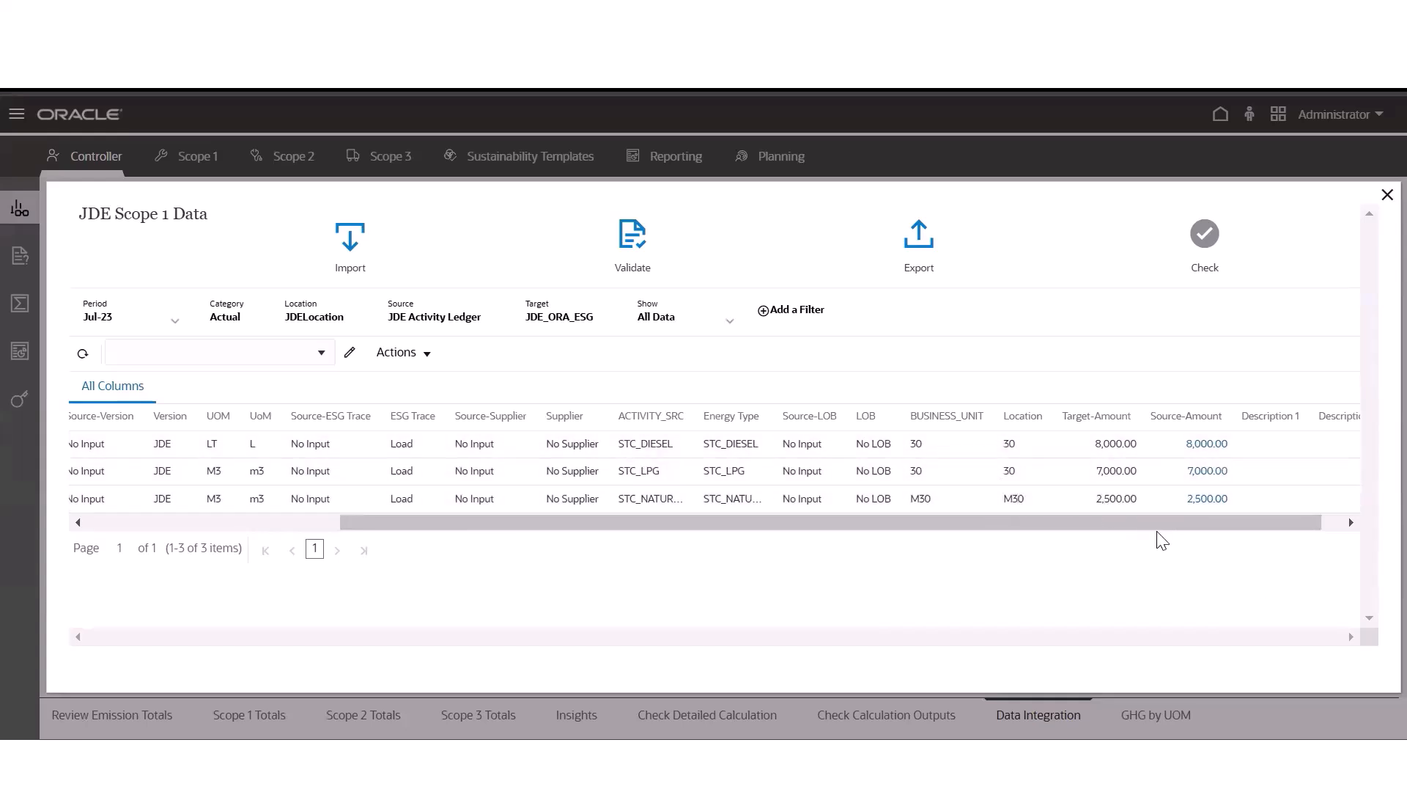
left_click_drag(1156, 529, 914, 534)
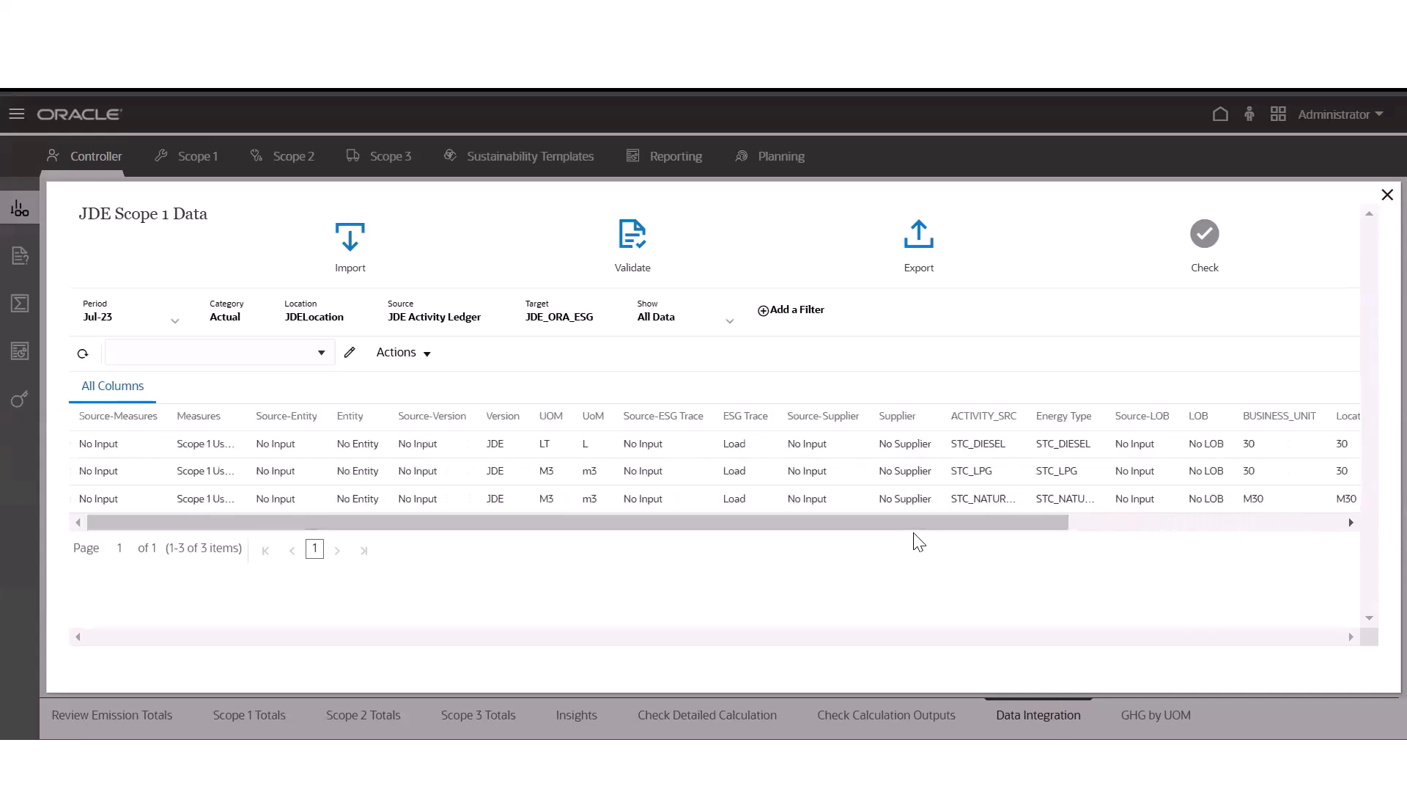
left_click(1376, 199)
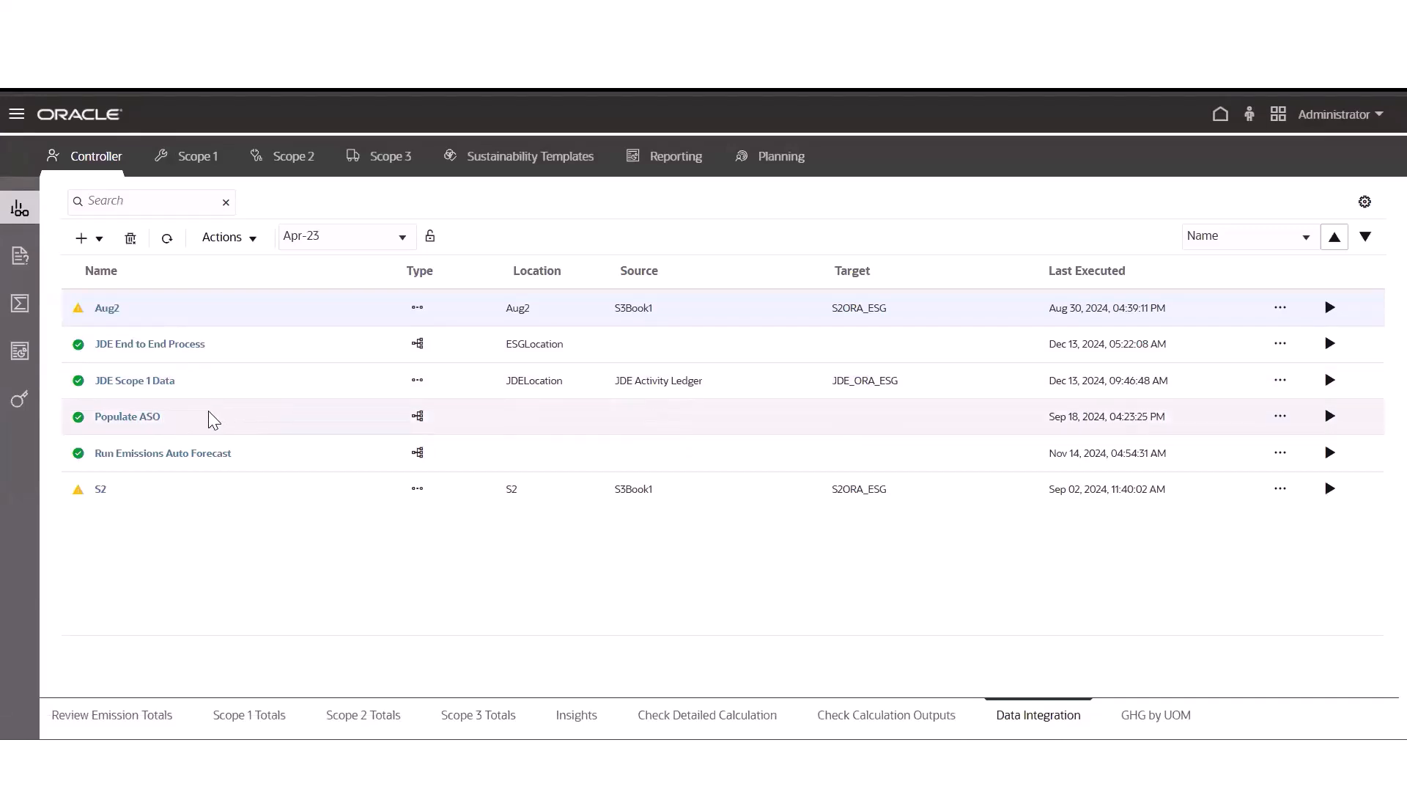
- Open the Scope 1 Controls page and review the emission factors applied to each energy type
left_click(20, 303)
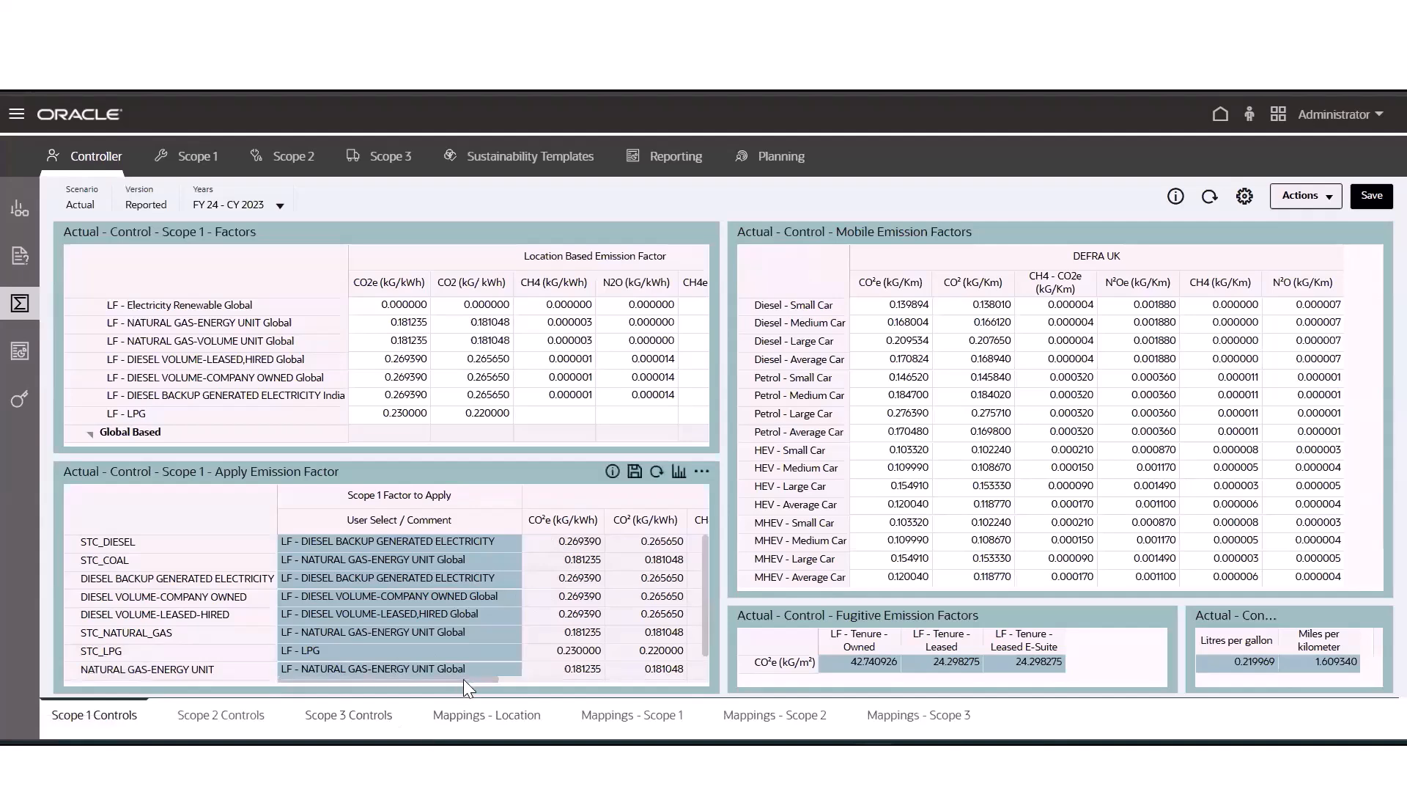
left_click_drag(463, 679, 480, 682)
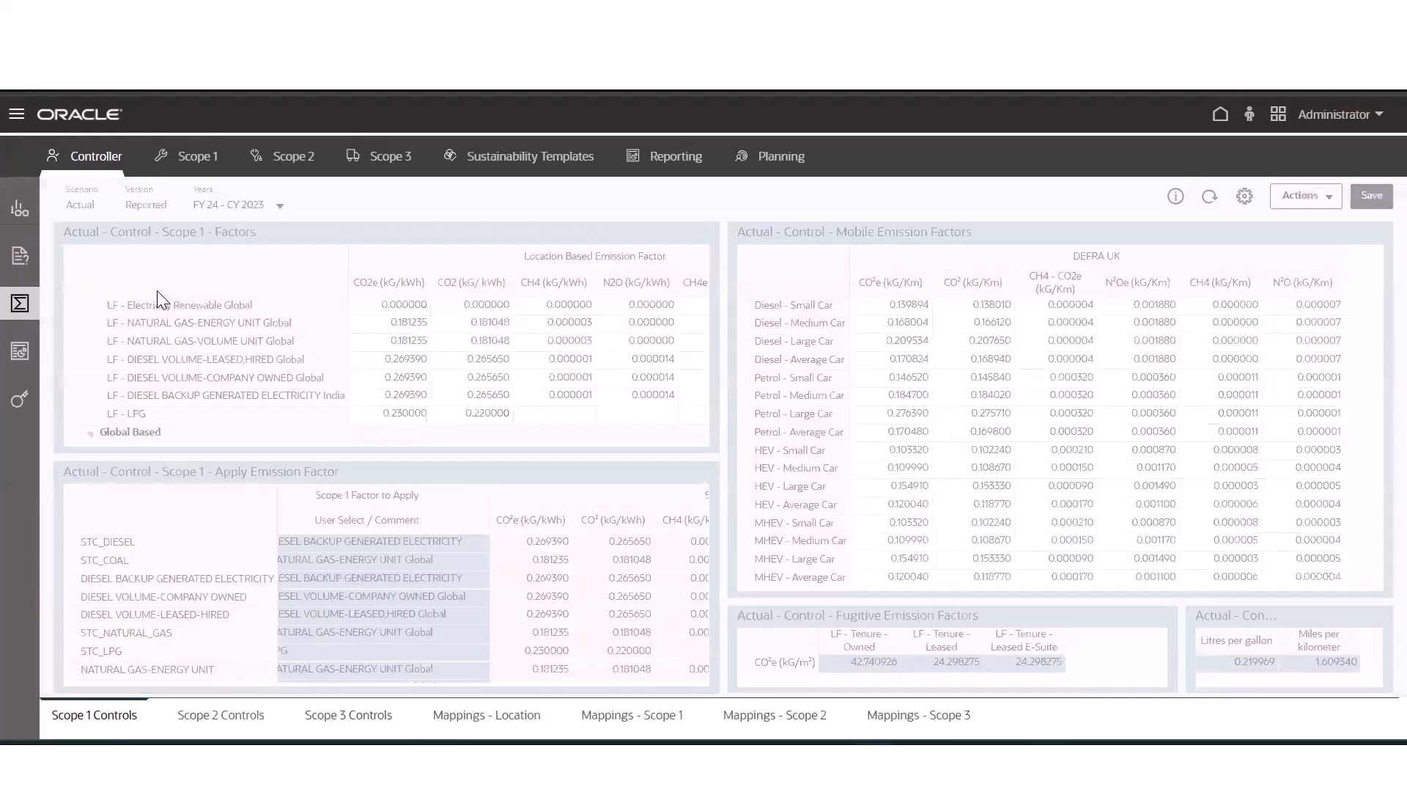
- Open the Scope 1 Totals dashboard and maximize the Stationary Emissions chart to inspect its quarterly values
left_click(266, 724)
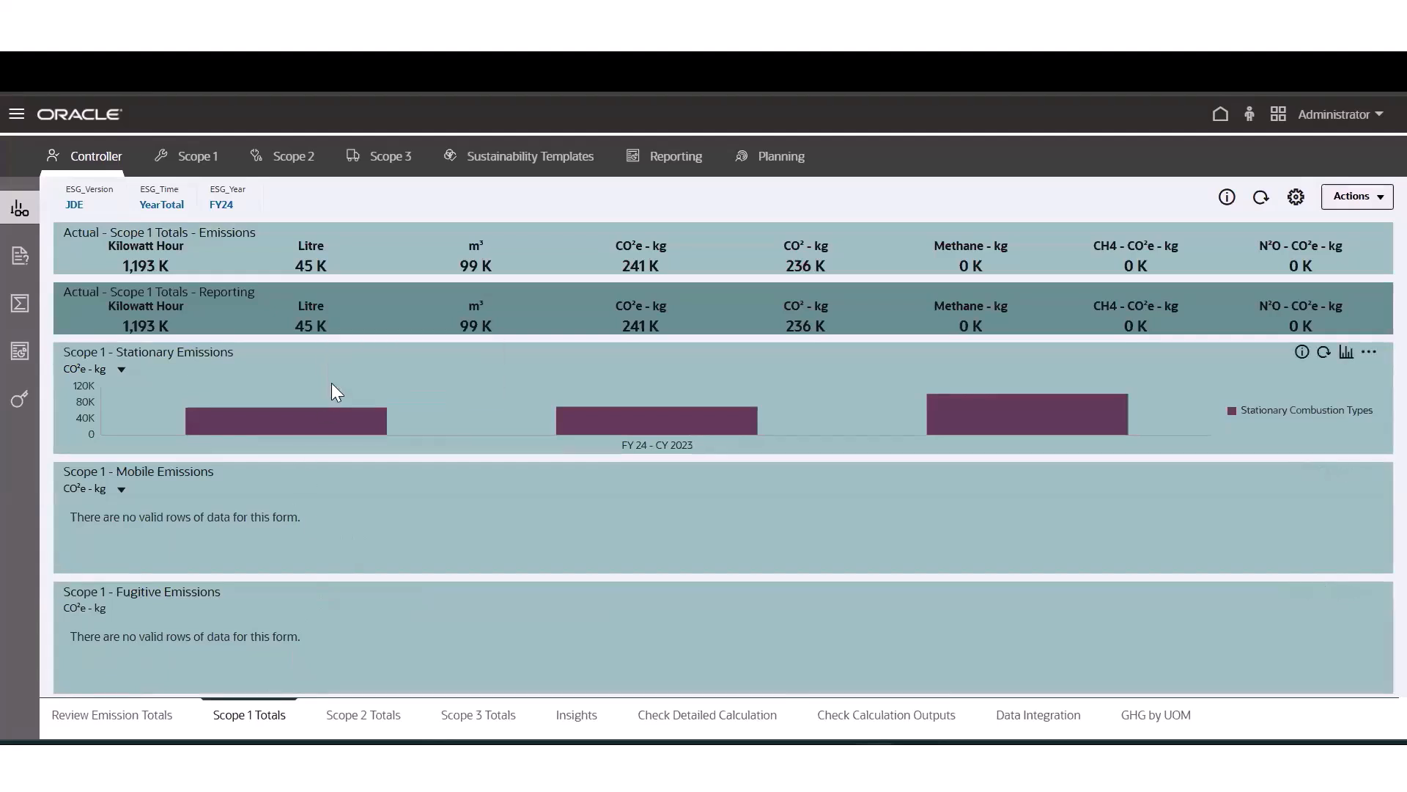
left_click(1369, 353)
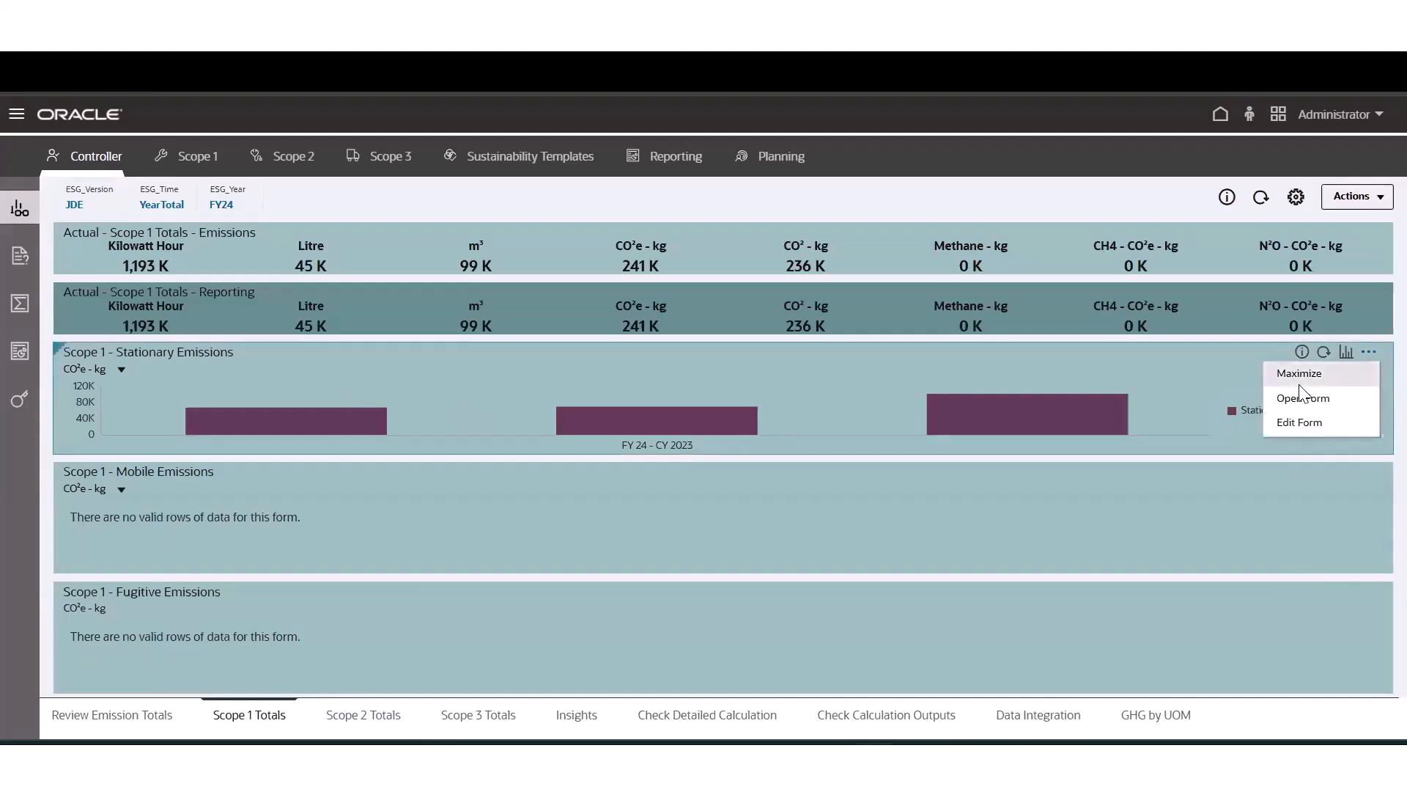
left_click(1304, 377)
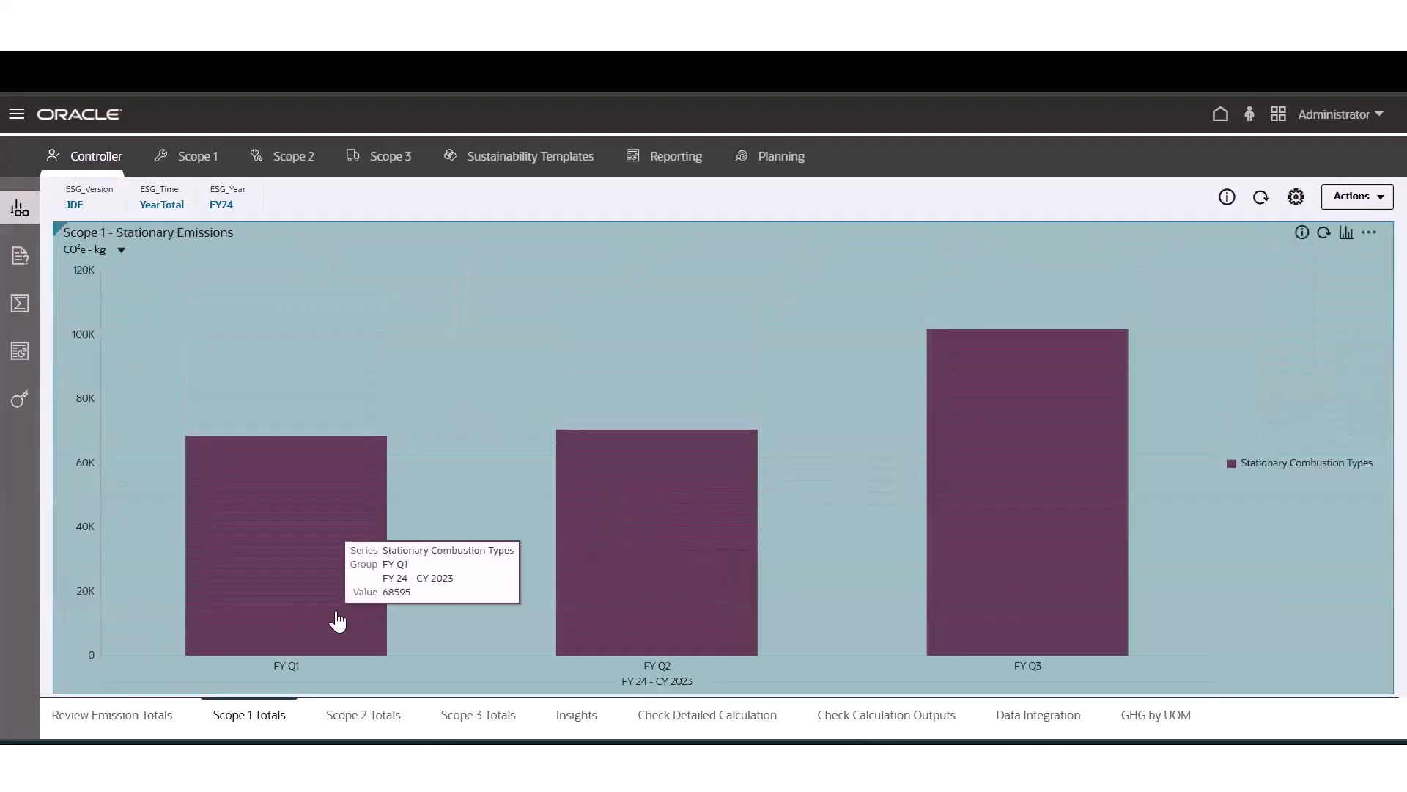
mouse_move(632, 586)
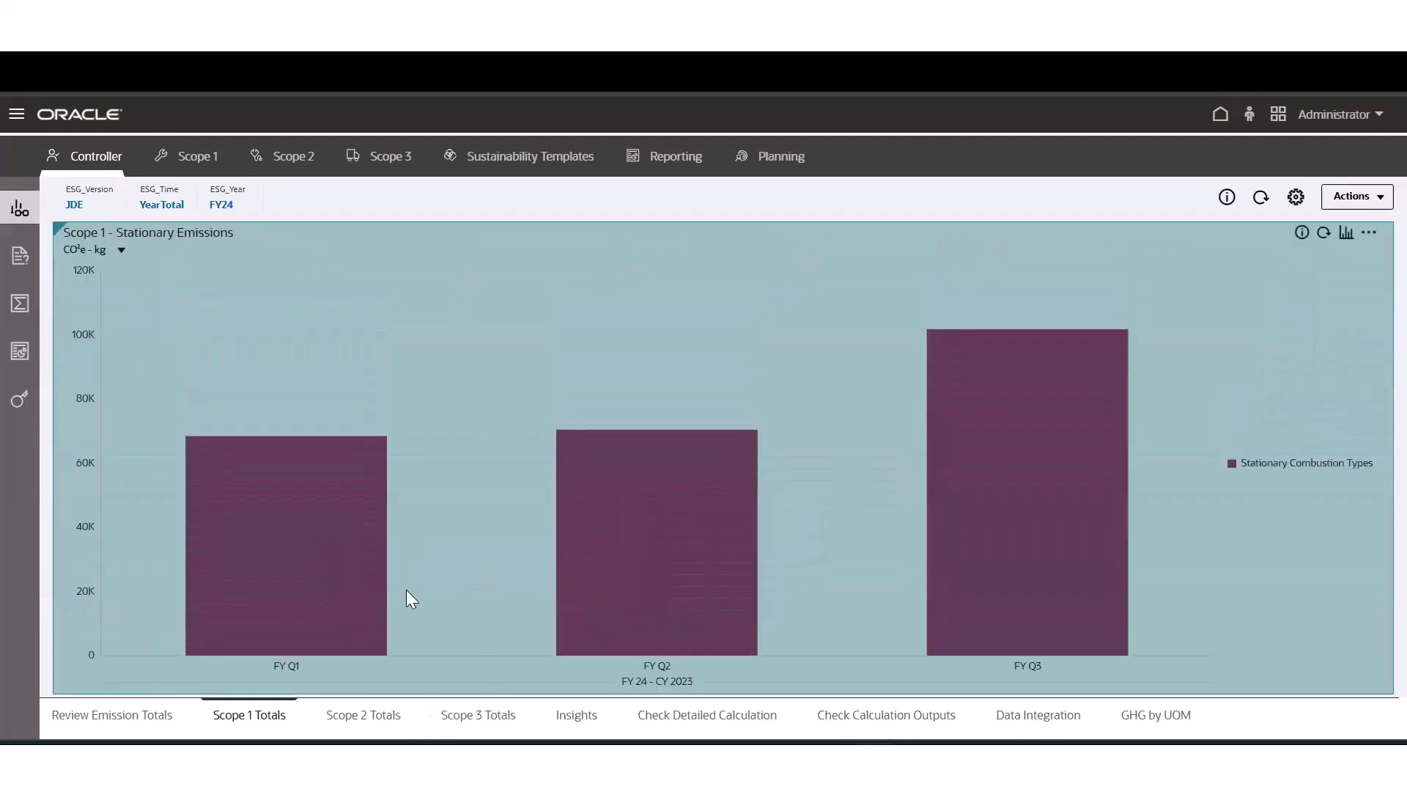
- Drill down the Stationary Emissions chart from Stationary Combustion Types into the members of Stationary - Gas
left_click(1285, 463)
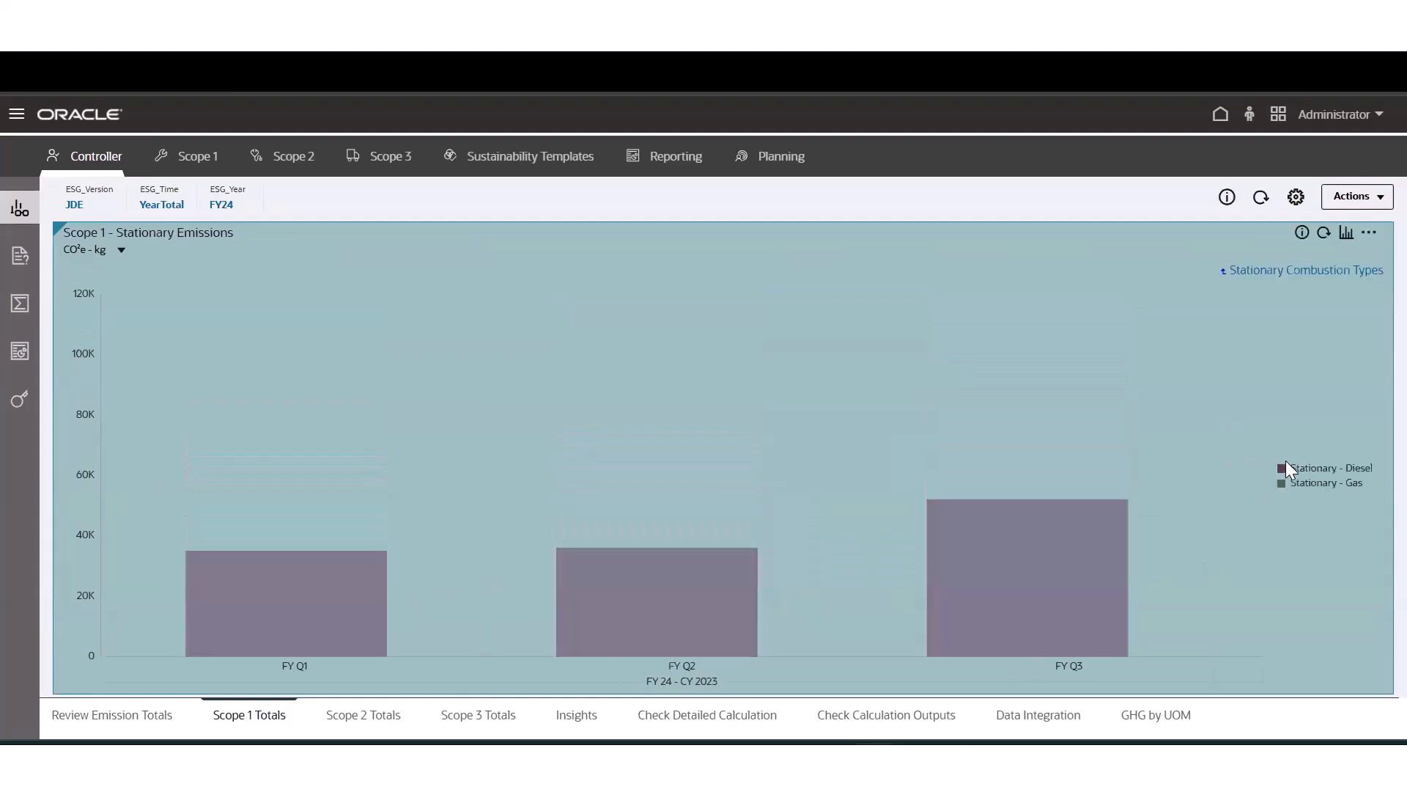
left_click(1325, 484)
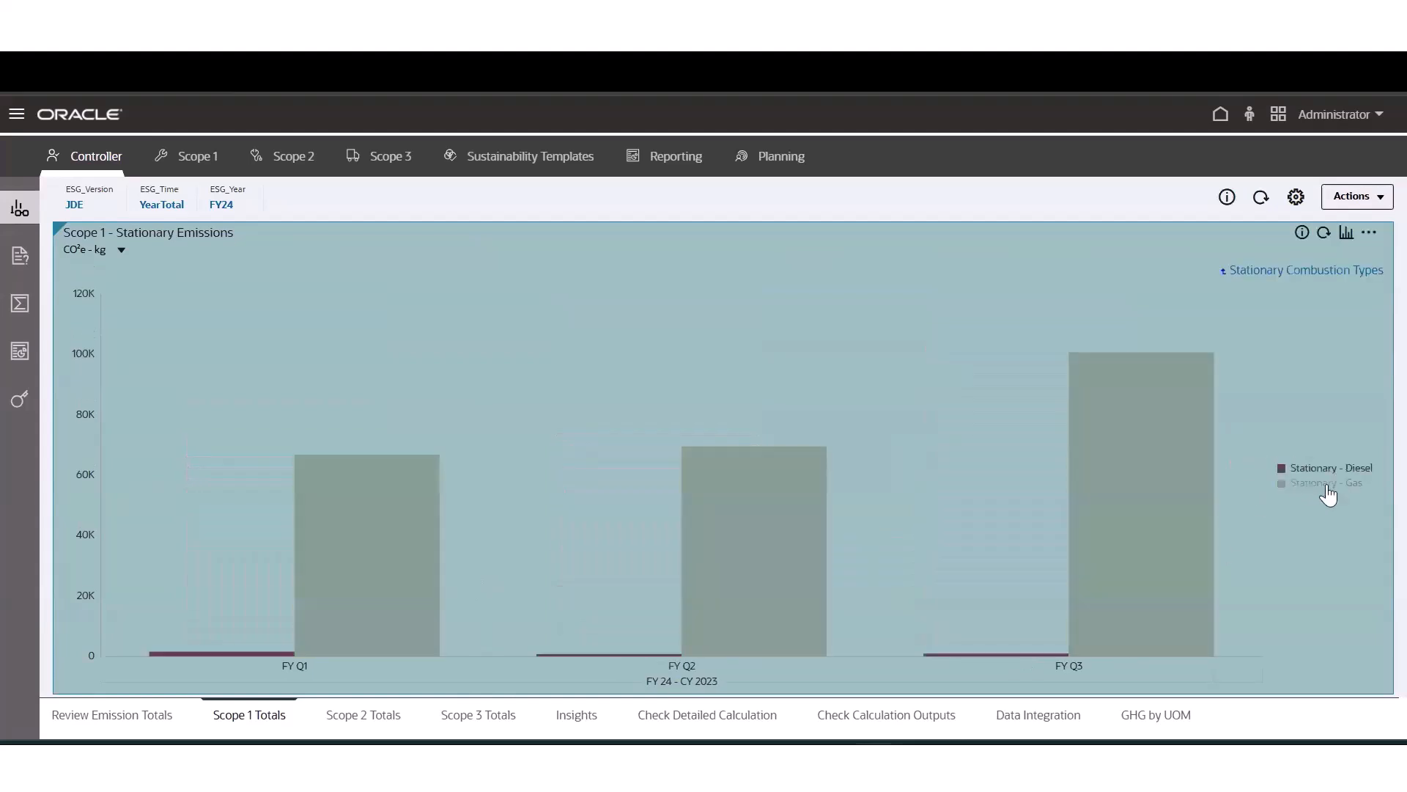
left_click(1327, 487)
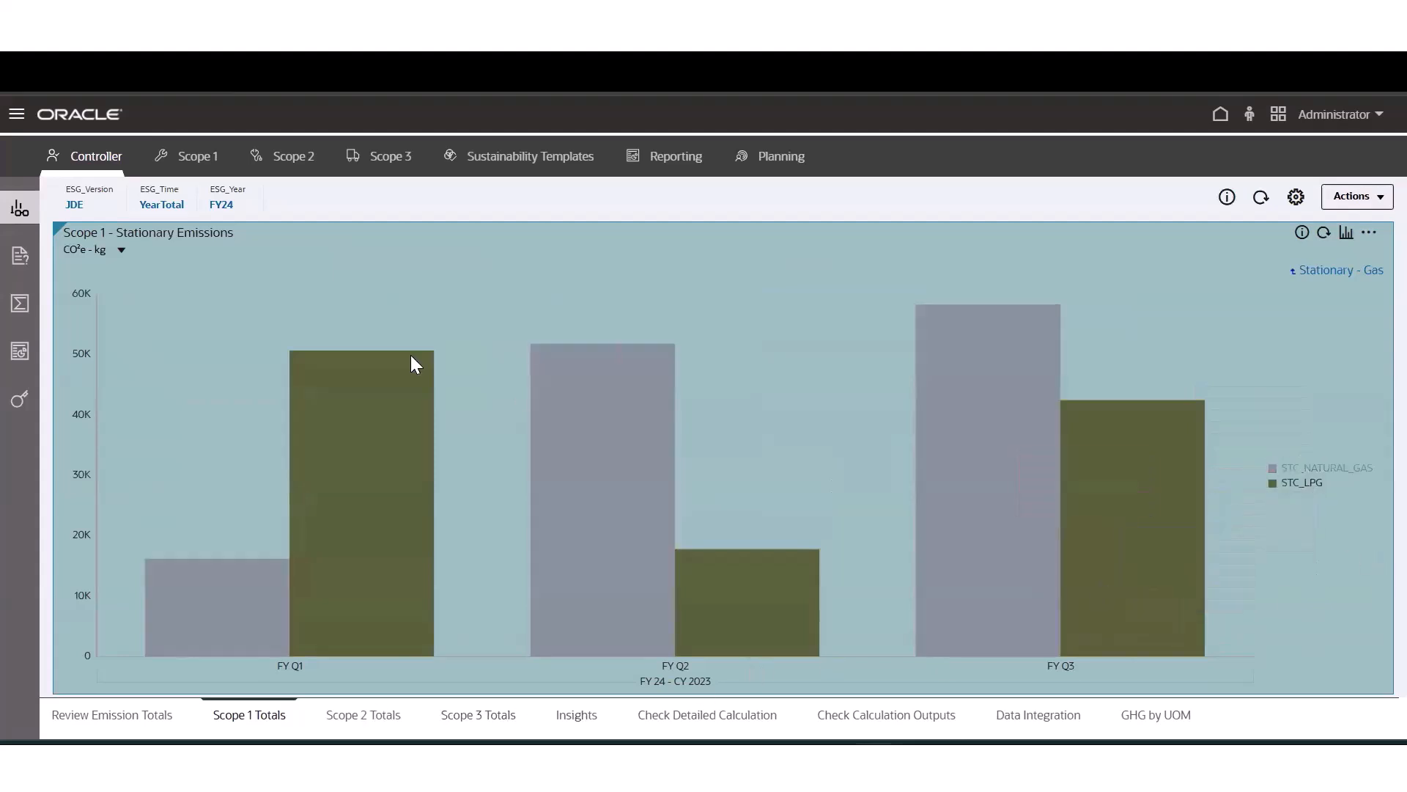
- Switch the Stationary Emissions chart's measure to Methane - kg and inspect the FY Q2 value
left_click(122, 250)
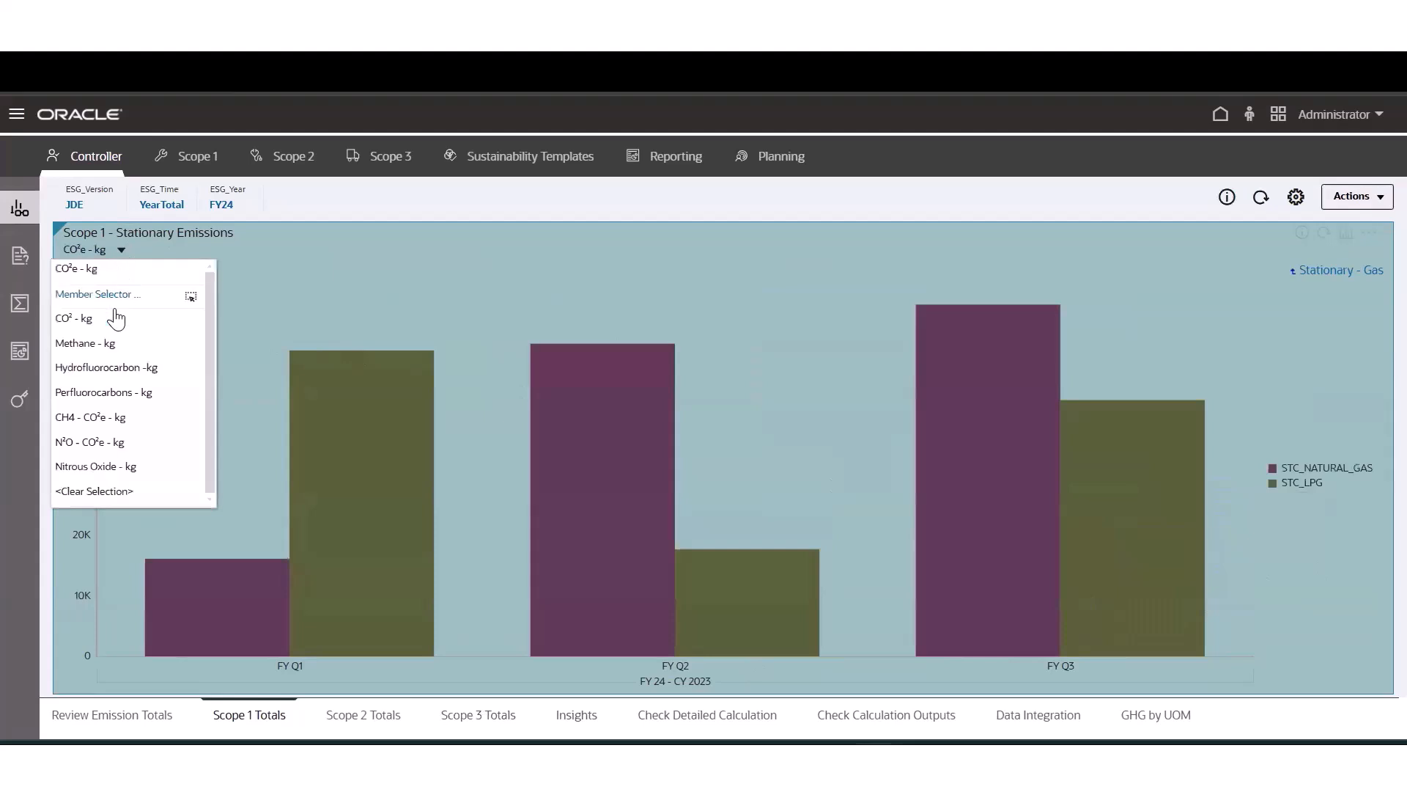
left_click(99, 344)
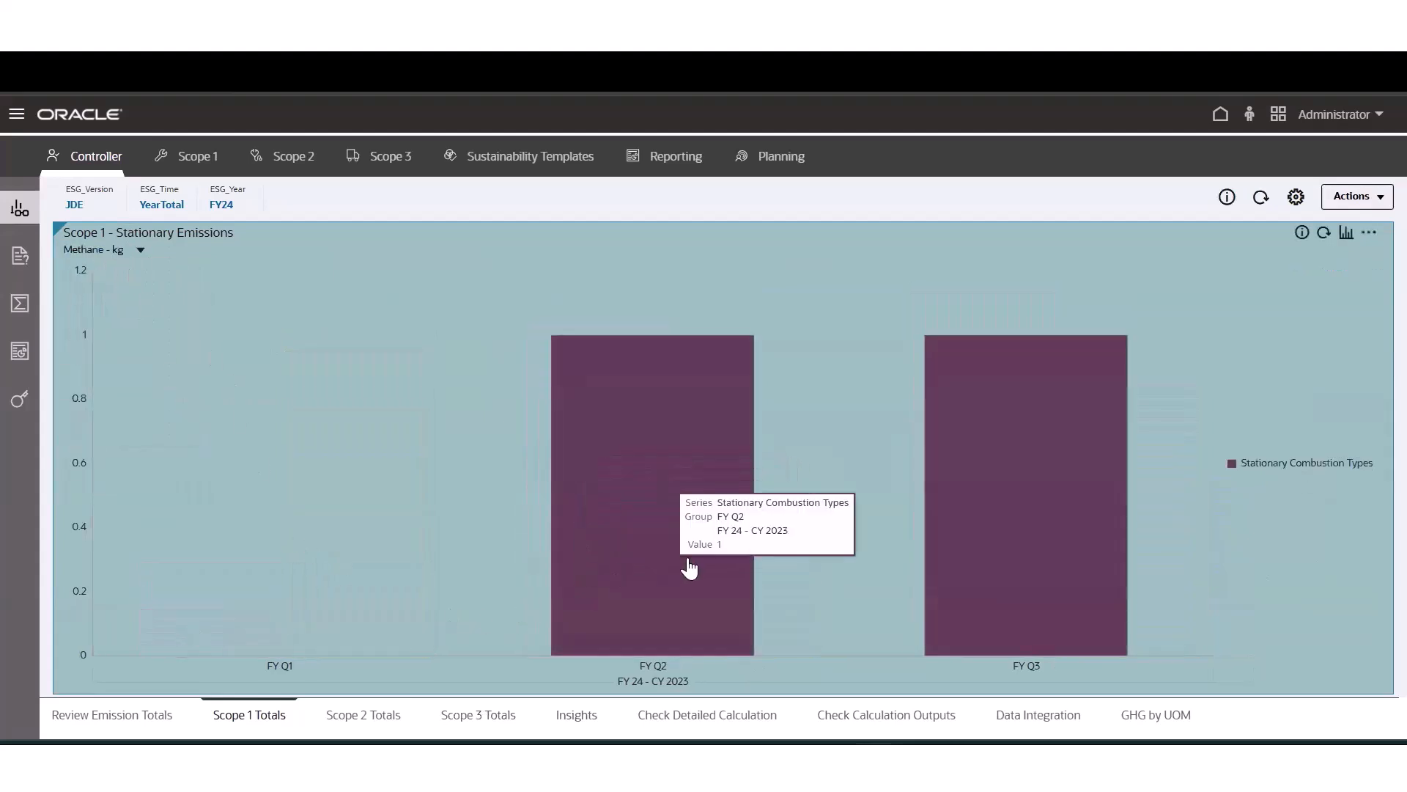
mouse_move(675, 490)
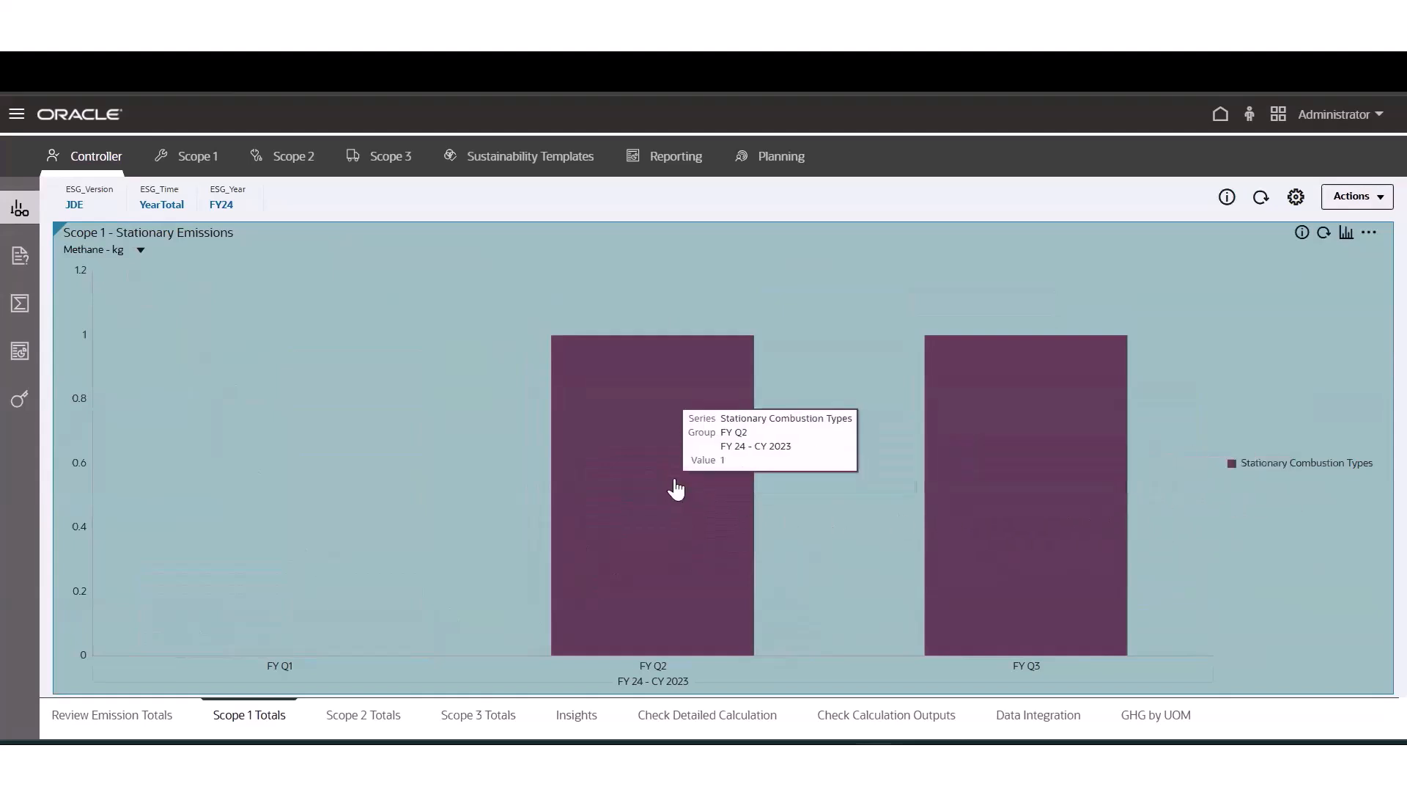